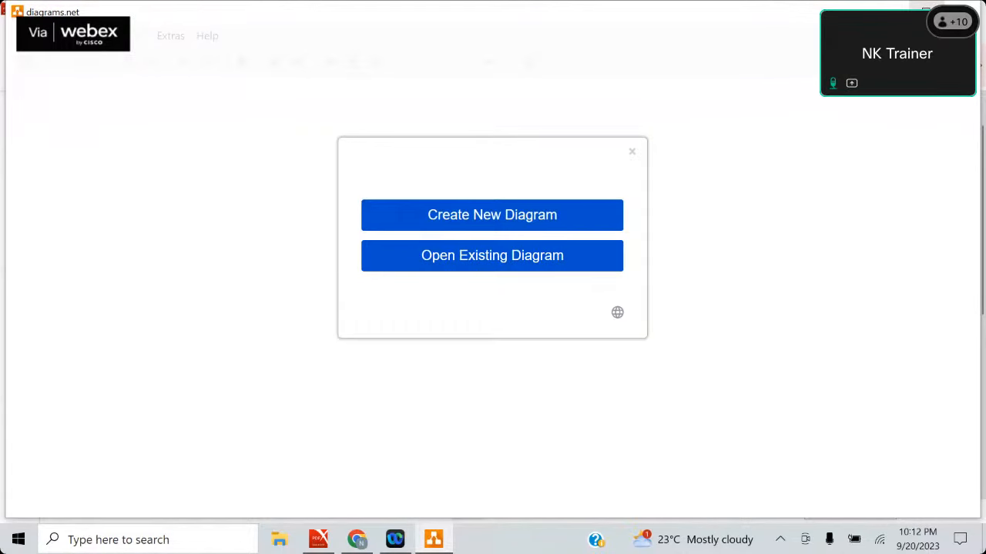
Create a new blank diagram and search the shape library for "server".
click(472, 225)
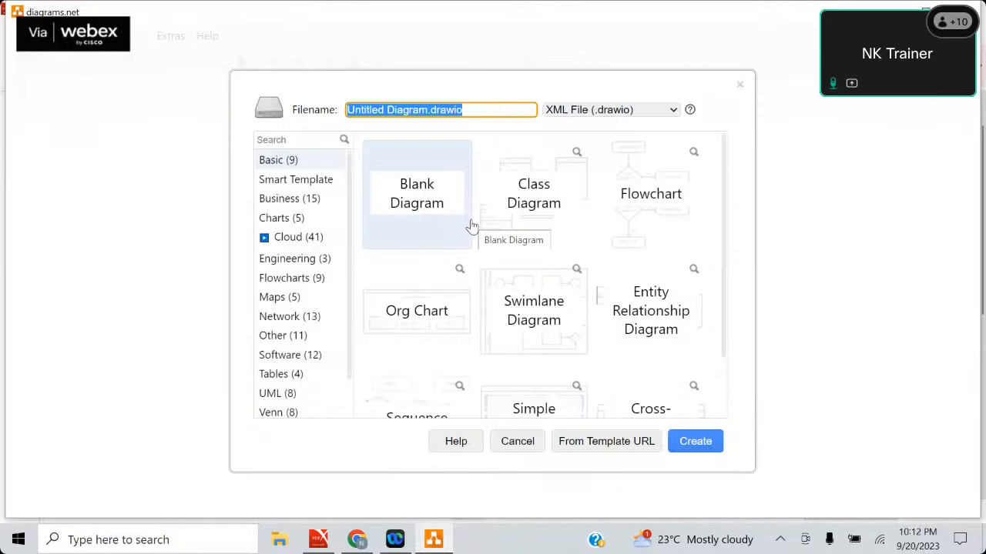
click(697, 439)
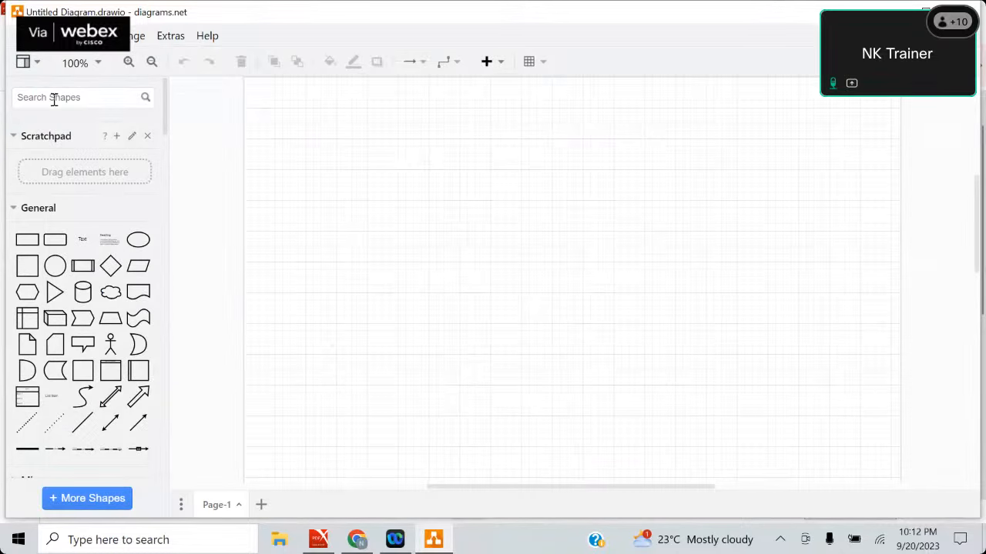
click(54, 97)
text(server)
key(Return)
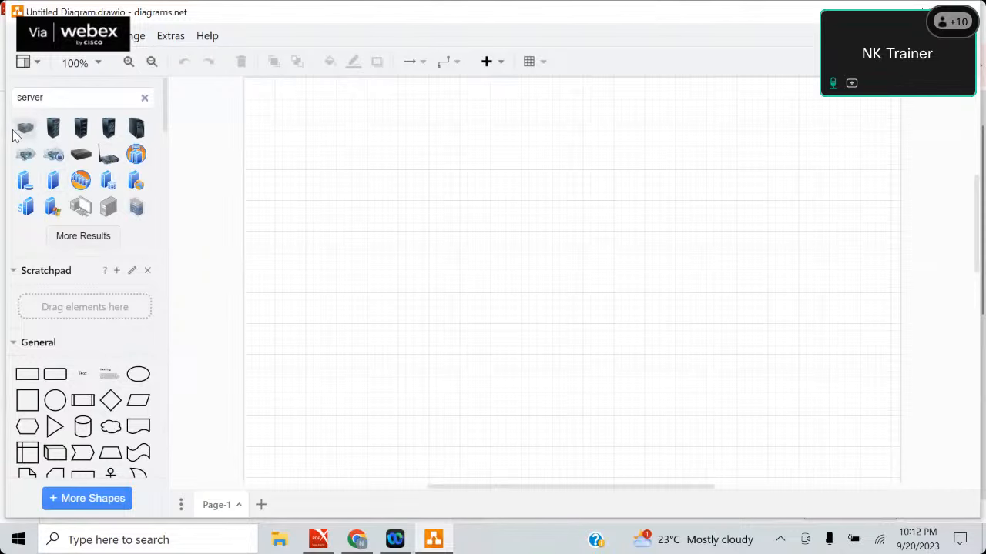
Place the first server shape from the results on the page, enlarge it and position it near the page's upper-left corner.
click(16, 130)
drag(566, 268, 422, 148)
drag(356, 194, 356, 210)
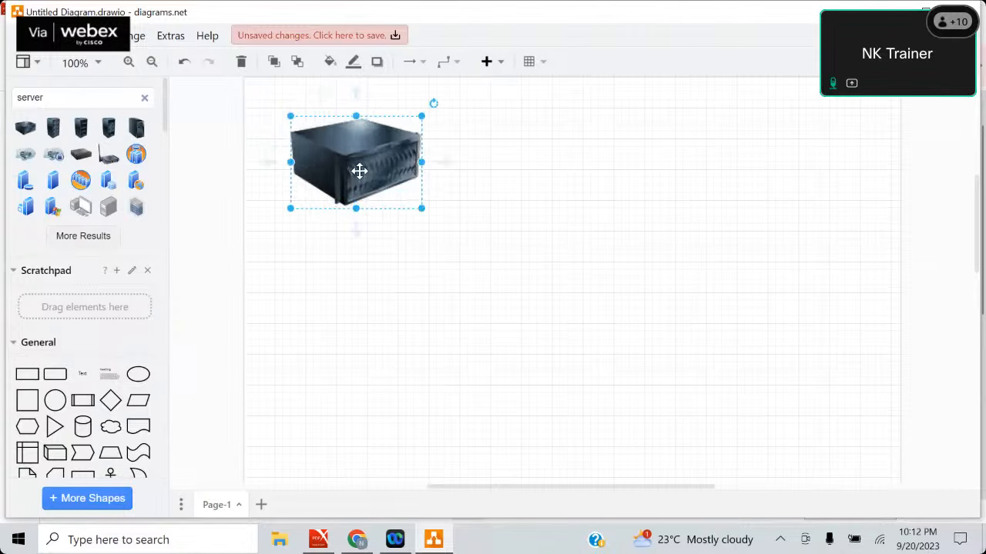
Duplicate the server three times and spread the four servers out in a horizontal row across the page.
key(ctrl+d)
key(ctrl+d)
key(ctrl+d)
drag(378, 176, 638, 171)
drag(377, 170, 489, 177)
click(322, 182)
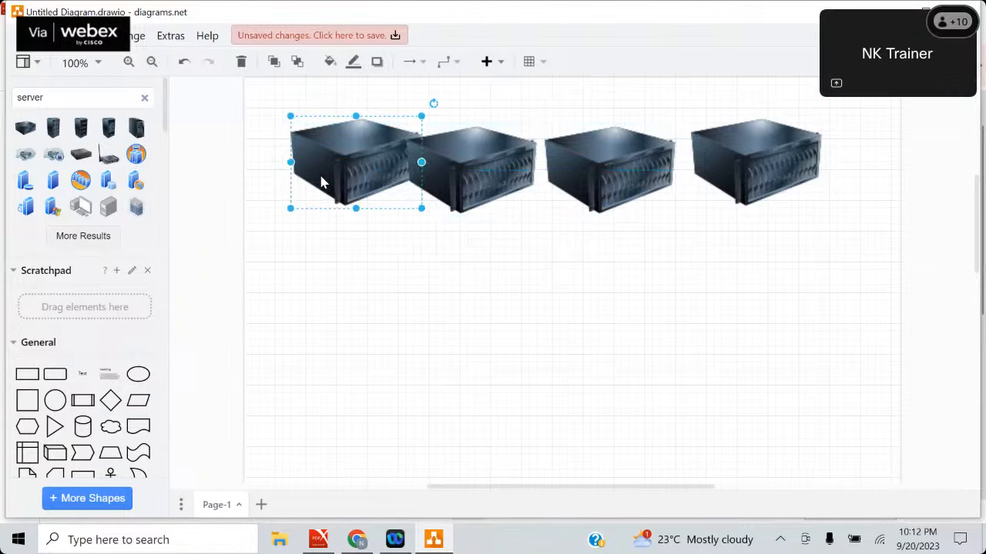
drag(322, 182, 306, 179)
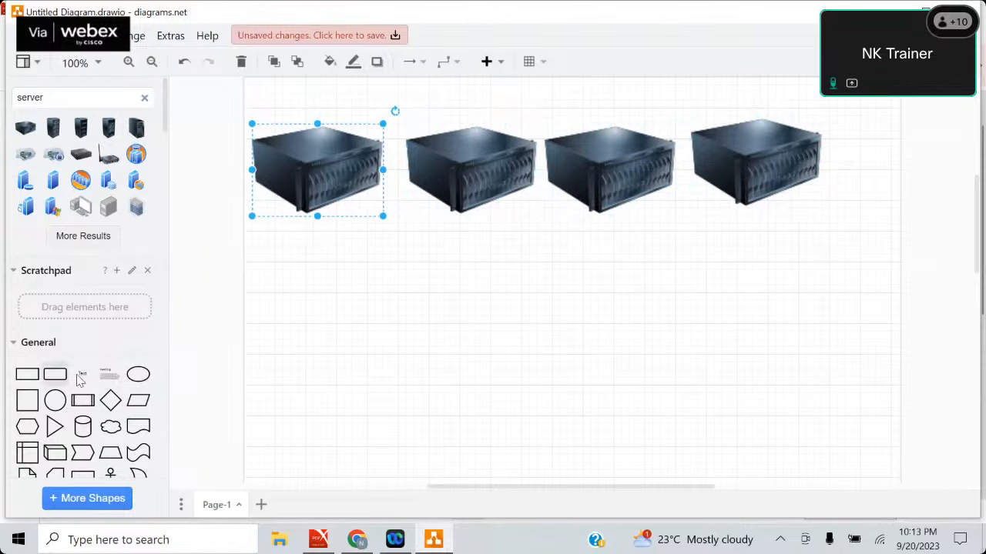
Add a plain text label reading "PDC" below the first server.
drag(80, 378, 270, 236)
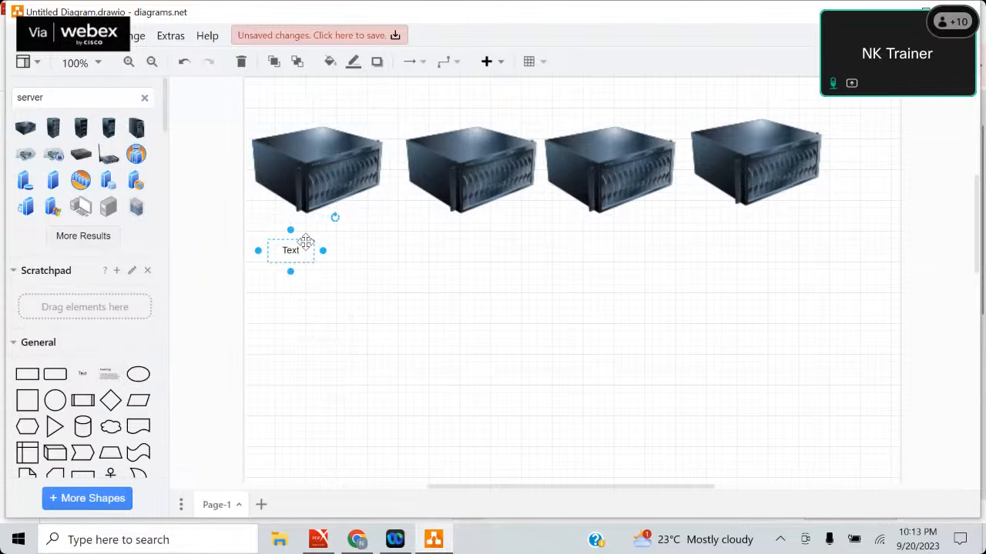
double_click(301, 250)
key(BackSpace)
text(P)
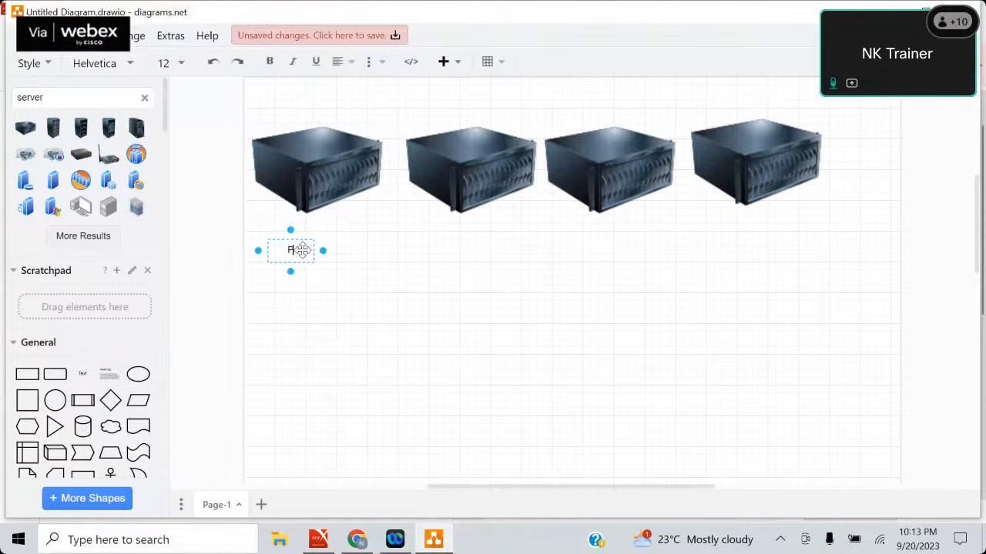
text(DC)
Enlarge the PDC label's text box and move it up closer to the first server.
drag(323, 250, 368, 251)
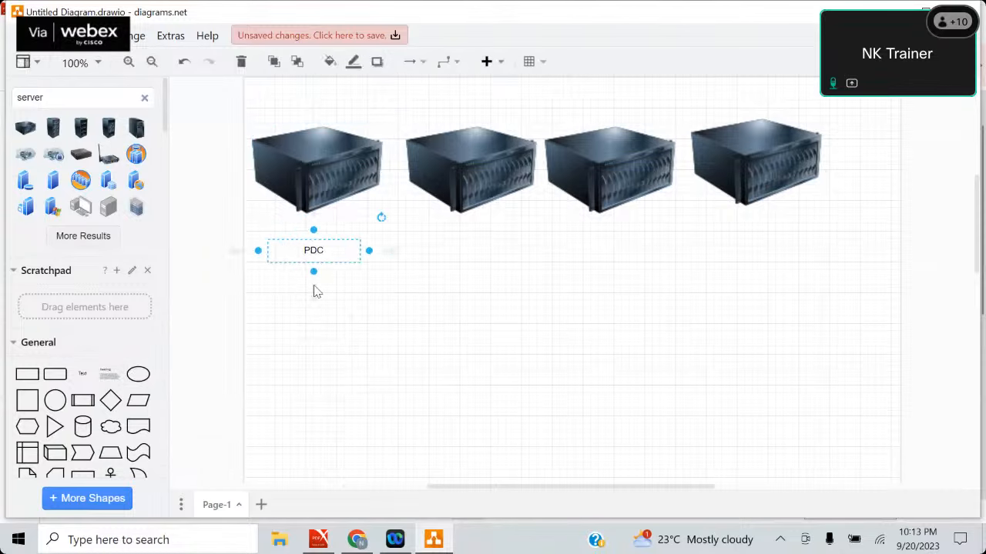
drag(313, 271, 314, 301)
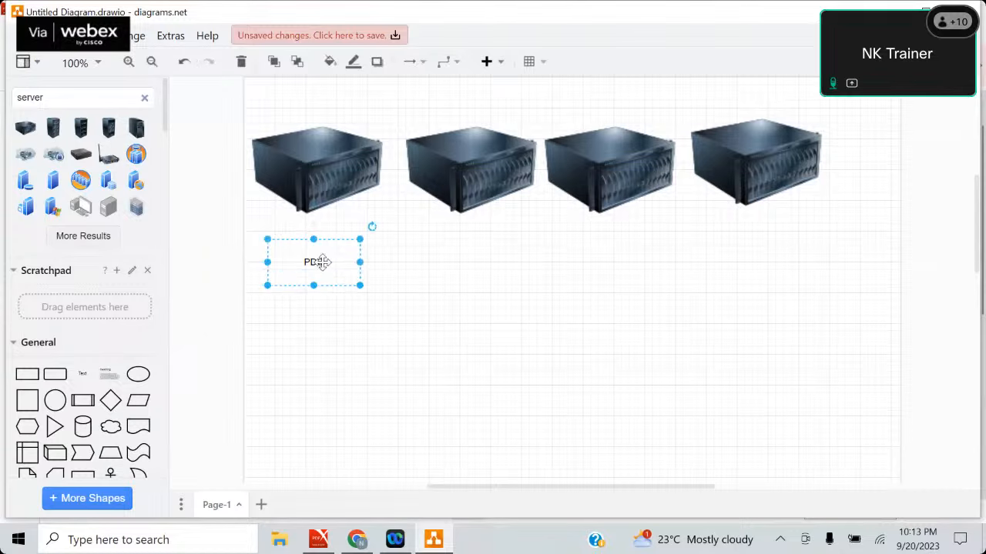
drag(322, 262, 324, 238)
click(422, 306)
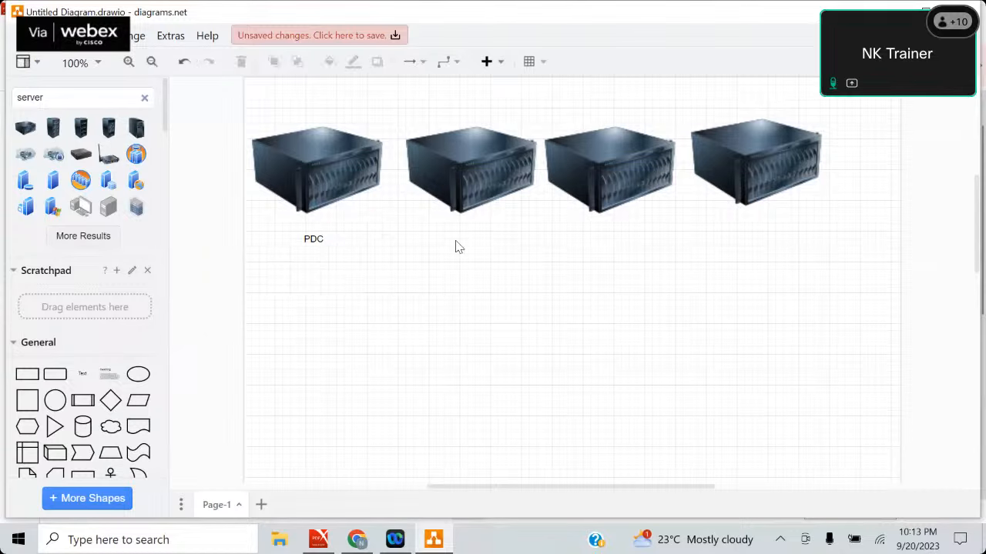
Add a plain text label reading "ADC" below the second server.
click(668, 185)
click(337, 165)
drag(83, 374, 439, 223)
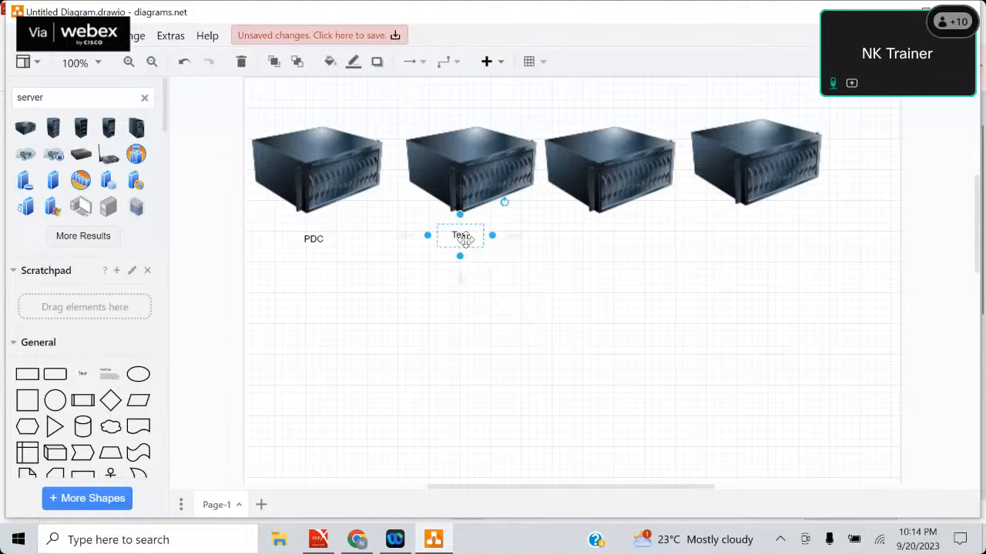
double_click(467, 243)
text(ADC)
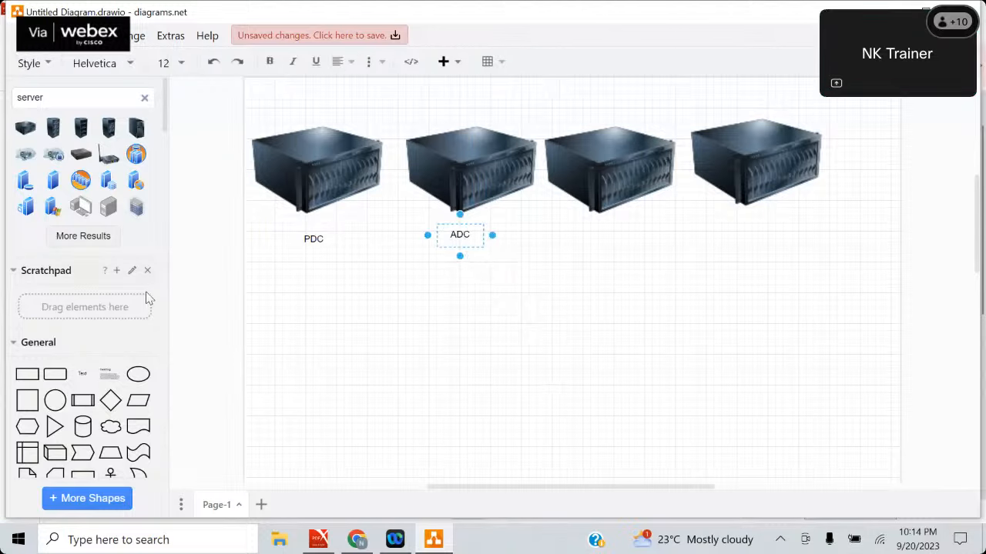
Replace the plain PDC label with a heading text box placed directly below the first server.
drag(104, 384, 271, 252)
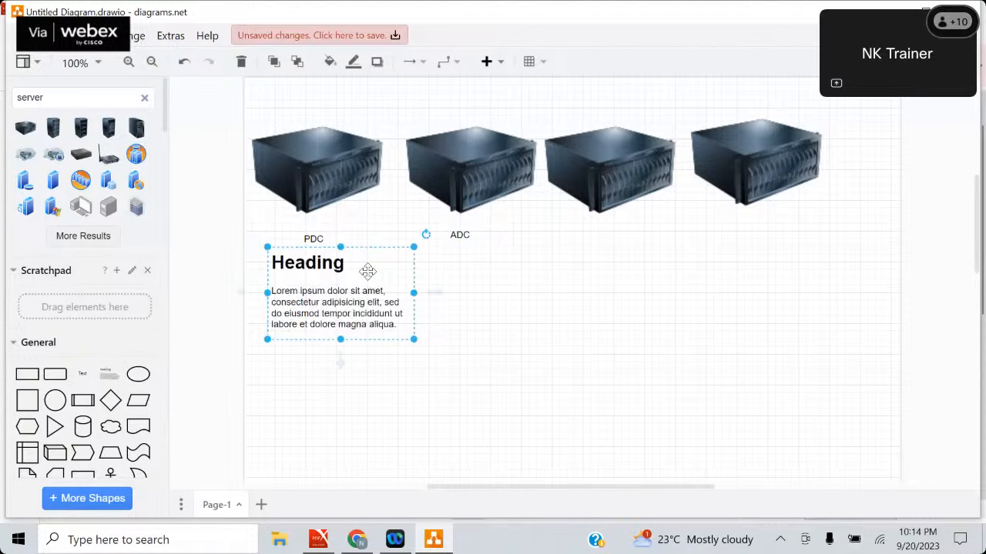
click(353, 265)
click(339, 265)
click(319, 234)
key(Delete)
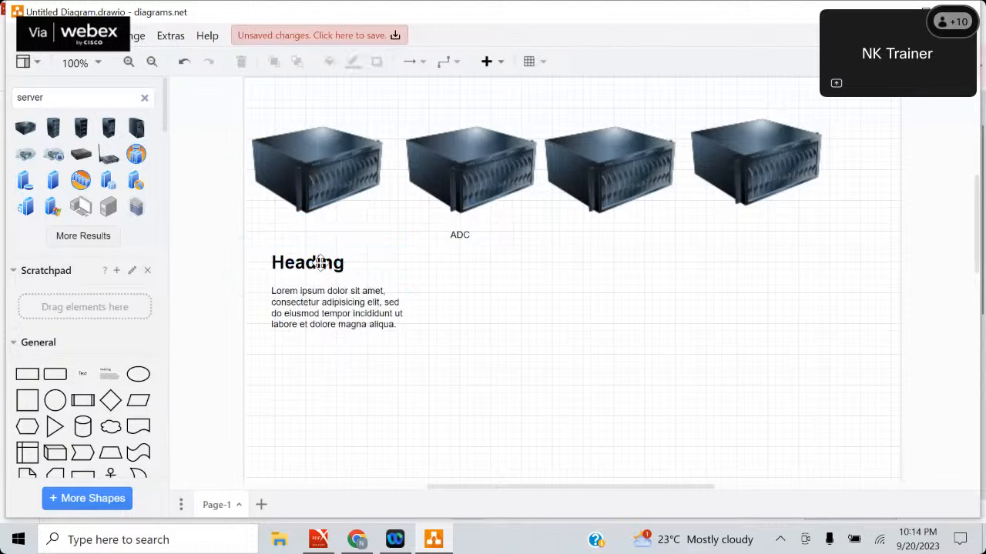
drag(321, 275, 317, 258)
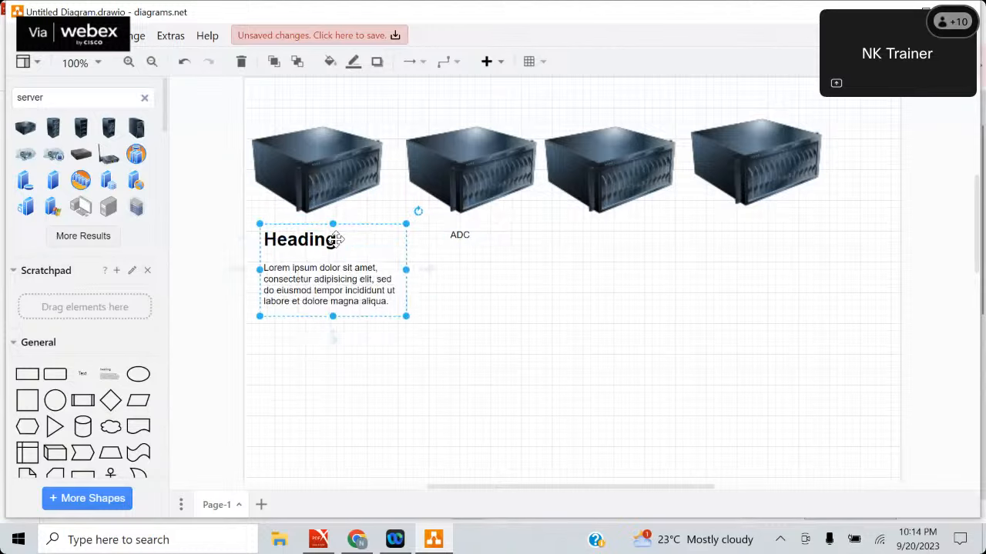
Change the heading below the first server to "PDC- Primary Domain Controller".
double_click(338, 244)
click(339, 245)
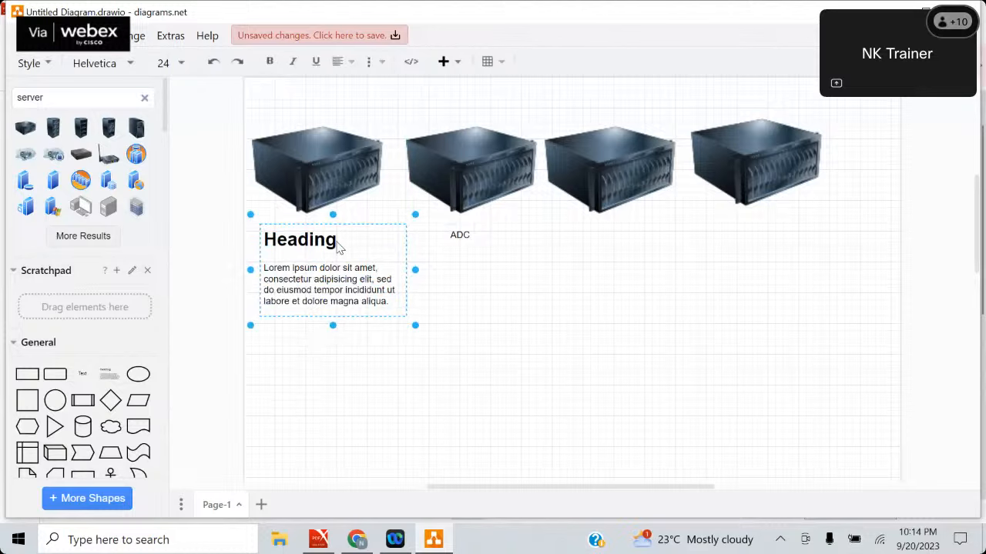
key(BackSpace)
key(BackSpace)
key(BackSpace)
key(BackSpace)
key(BackSpace)
key(BackSpace)
key(BackSpace)
text(PDC)
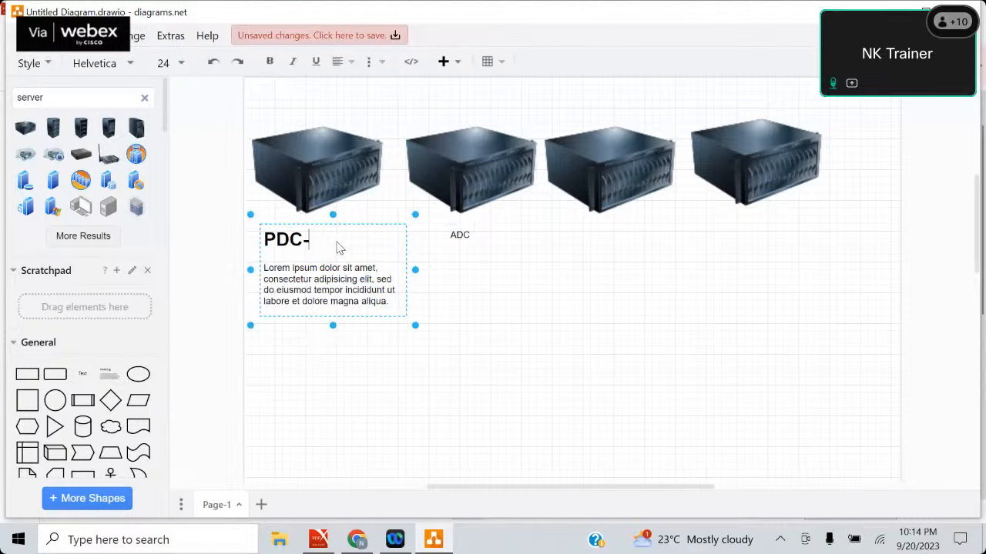
text(- Primary)
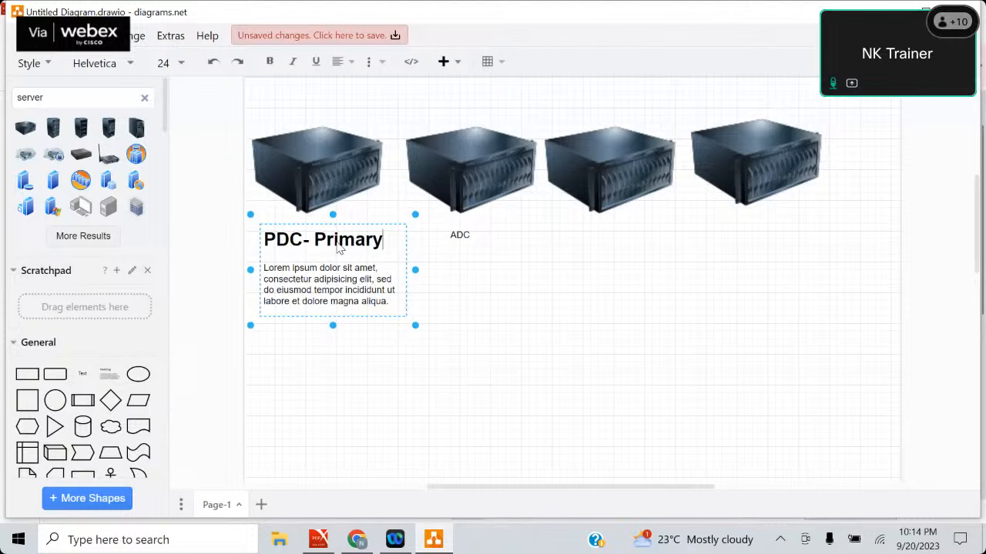
text( Domain)
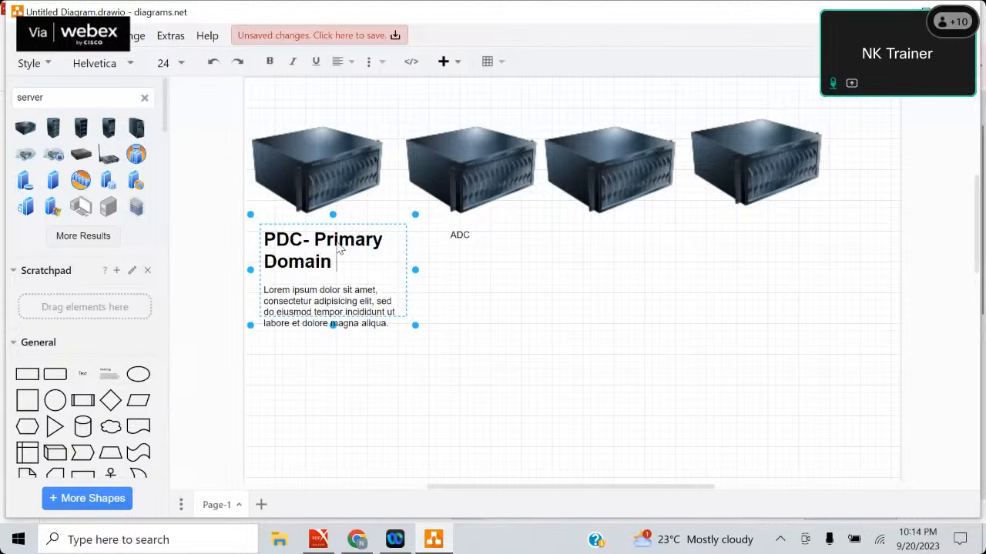
text( Contro)
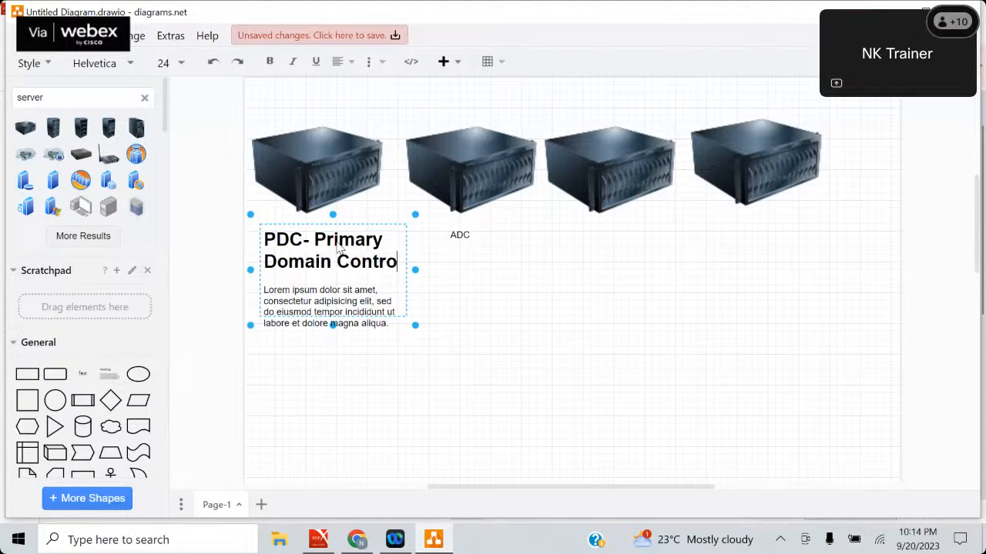
text(ller)
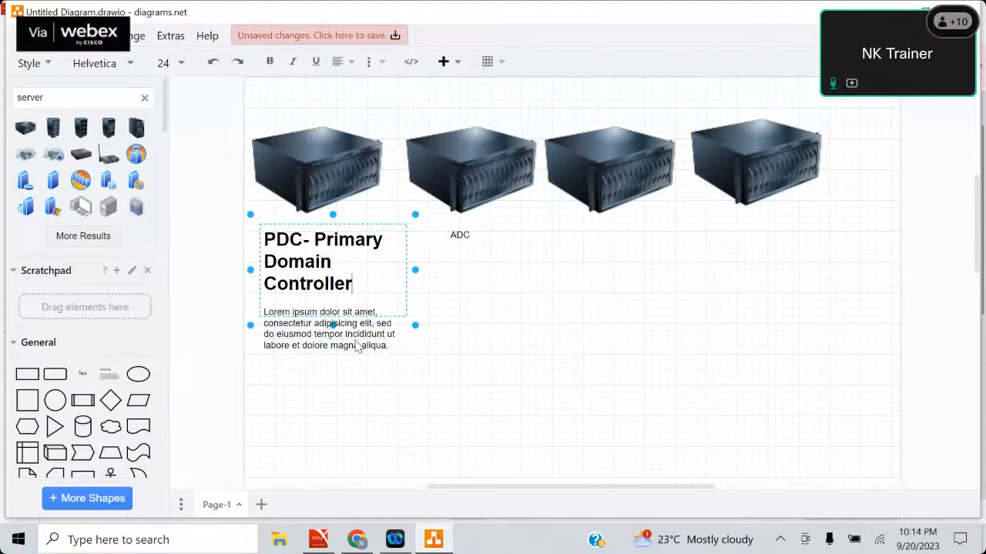
Delete the Lorem ipsum placeholder paragraph under the PDC heading.
click(357, 346)
key(BackSpace)
key(BackSpace)
key(BackSpace)
key(BackSpace)
key(BackSpace)
key(BackSpace)
key(BackSpace)
key(BackSpace)
key(BackSpace)
key(BackSpace)
key(BackSpace)
key(BackSpace)
key(BackSpace)
key(BackSpace)
key(BackSpace)
key(BackSpace)
key(BackSpace)
key(BackSpace)
key(BackSpace)
key(BackSpace)
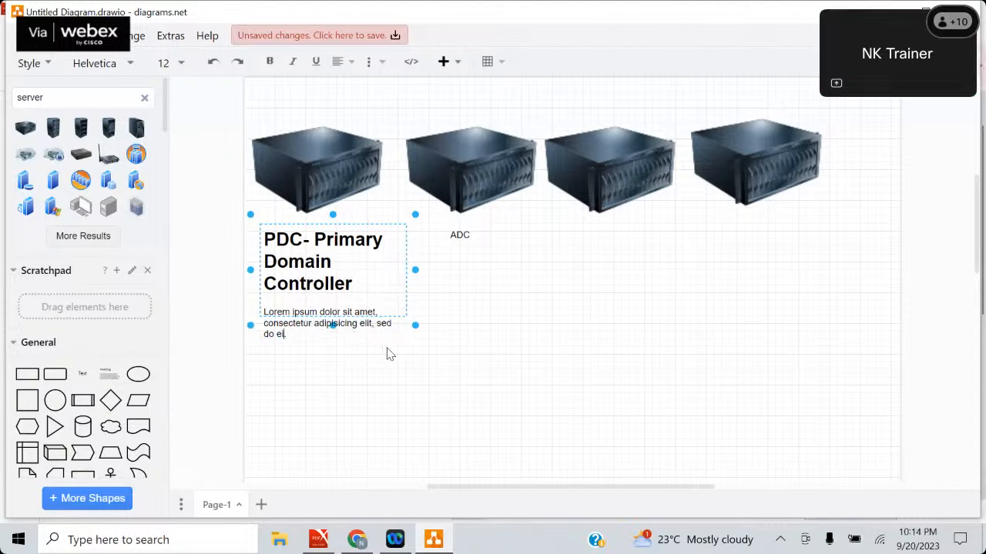
key(BackSpace)
key(BackSpace)
key(BackSpace)
key(BackSpace)
key(BackSpace)
key(BackSpace)
key(BackSpace)
key(BackSpace)
key(BackSpace)
key(BackSpace)
key(BackSpace)
key(BackSpace)
key(BackSpace)
key(BackSpace)
key(BackSpace)
key(BackSpace)
key(BackSpace)
key(BackSpace)
key(BackSpace)
key(BackSpace)
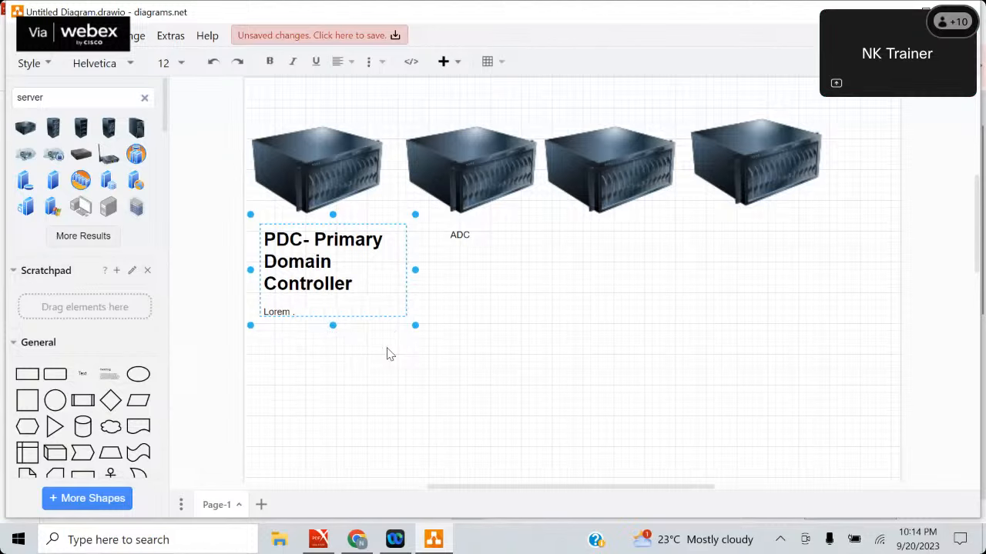
key(BackSpace)
key(BackSpace)
key(BackSpace)
key(BackSpace)
key(BackSpace)
key(BackSpace)
key(BackSpace)
Replace the plain ADC label with a heading text box placed below the second server.
click(465, 235)
key(Delete)
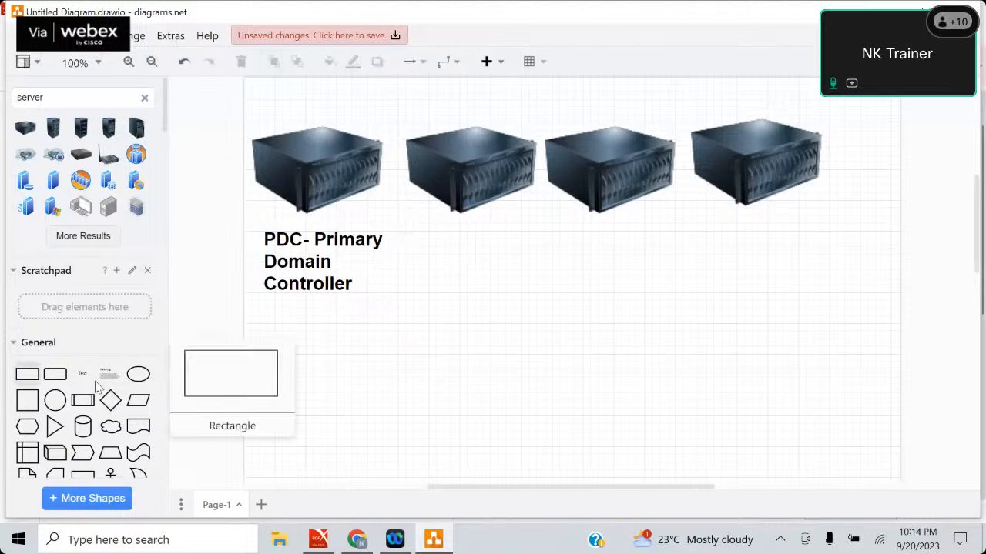
drag(107, 374, 425, 228)
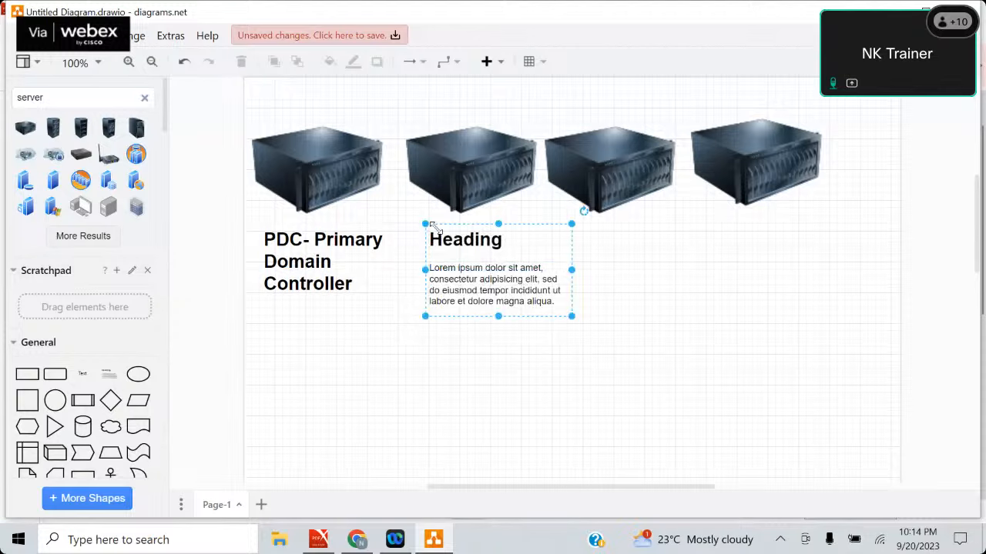
Change the heading below the second server to "ADC- Additional Domain Controller".
double_click(507, 243)
click(507, 243)
key(BackSpace)
key(BackSpace)
key(BackSpace)
key(BackSpace)
key(BackSpace)
key(BackSpace)
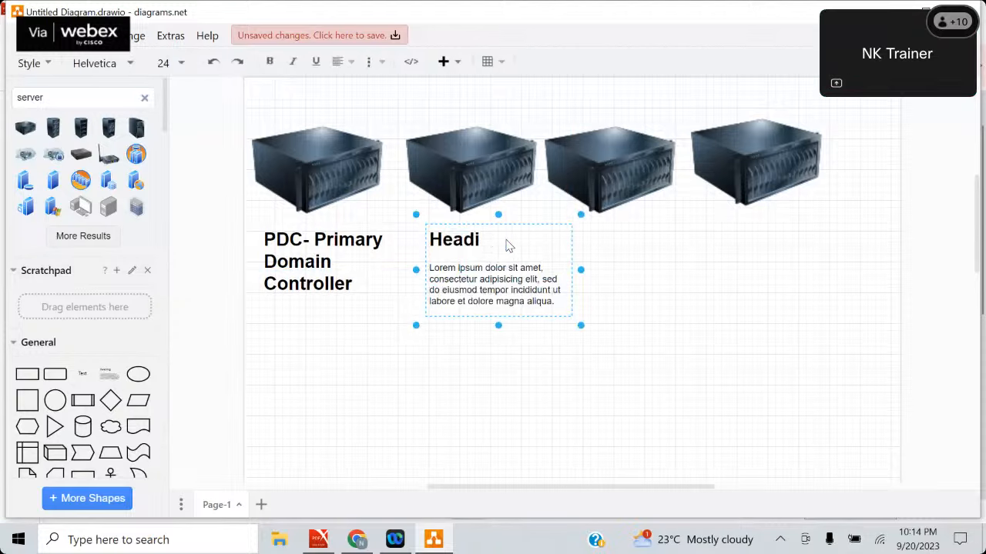
key(BackSpace)
text(ADC)
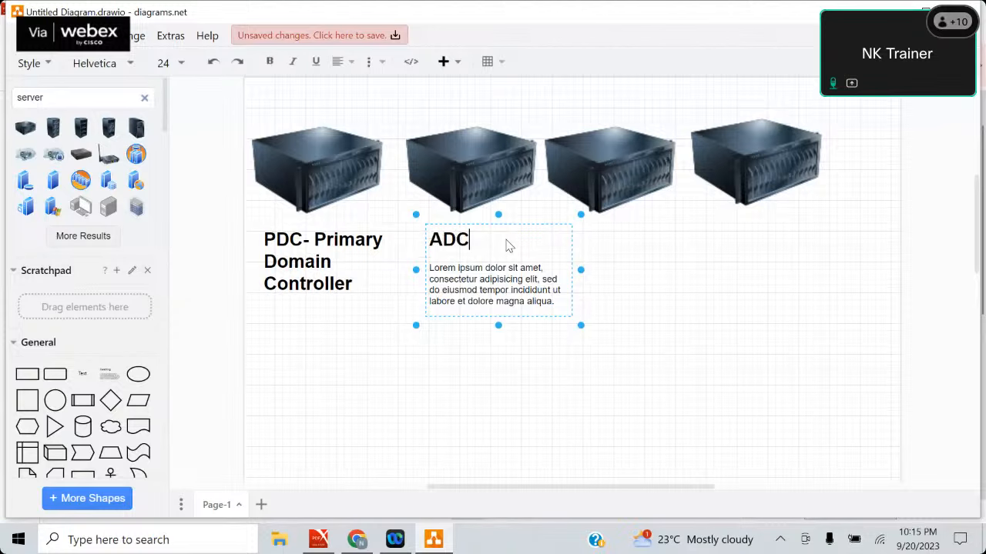
text(- Addi)
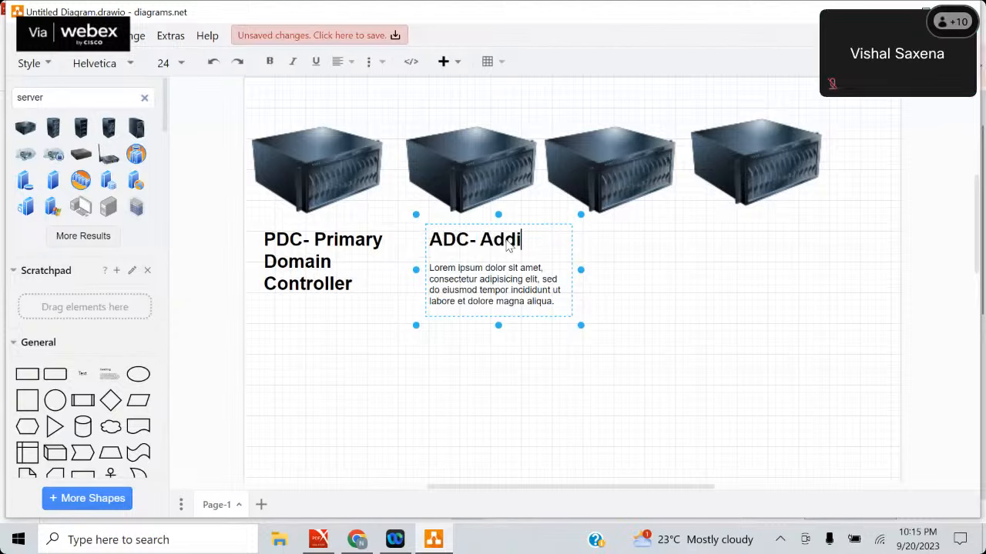
text(tion)
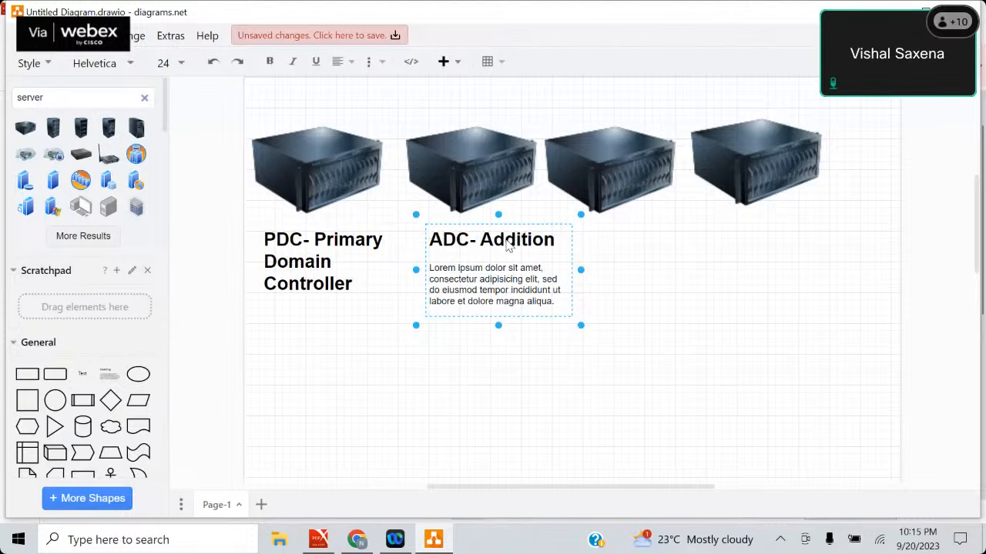
text(al)
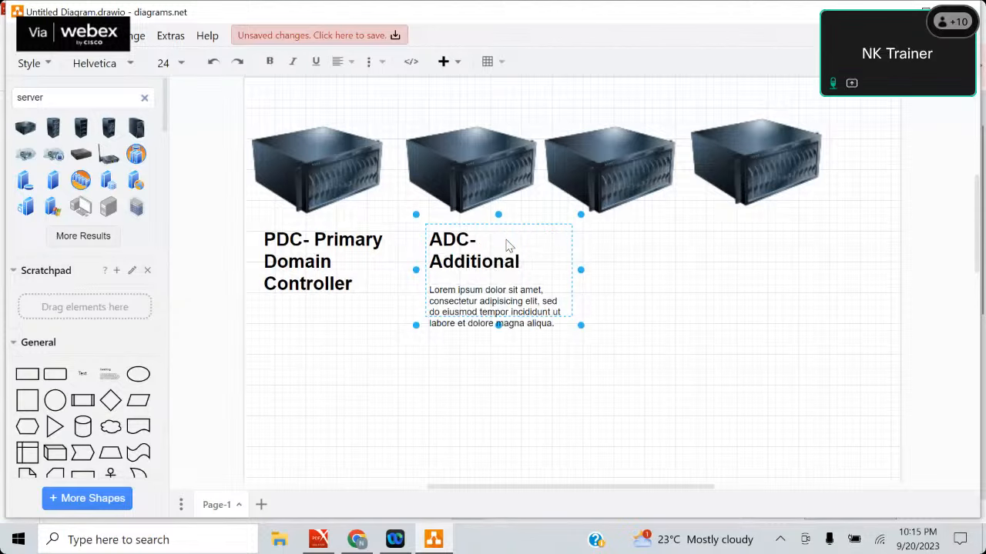
text( Domain C)
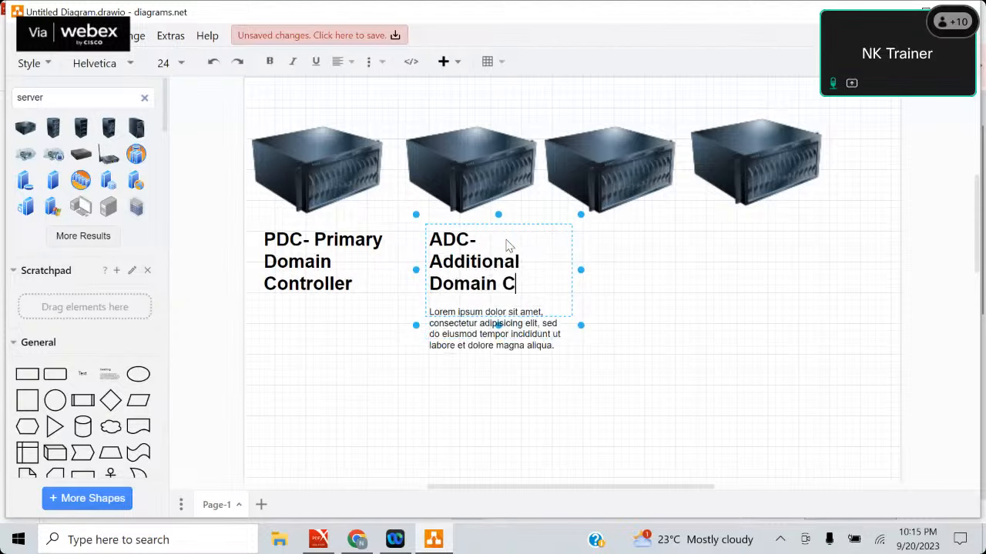
text(ontrolle)
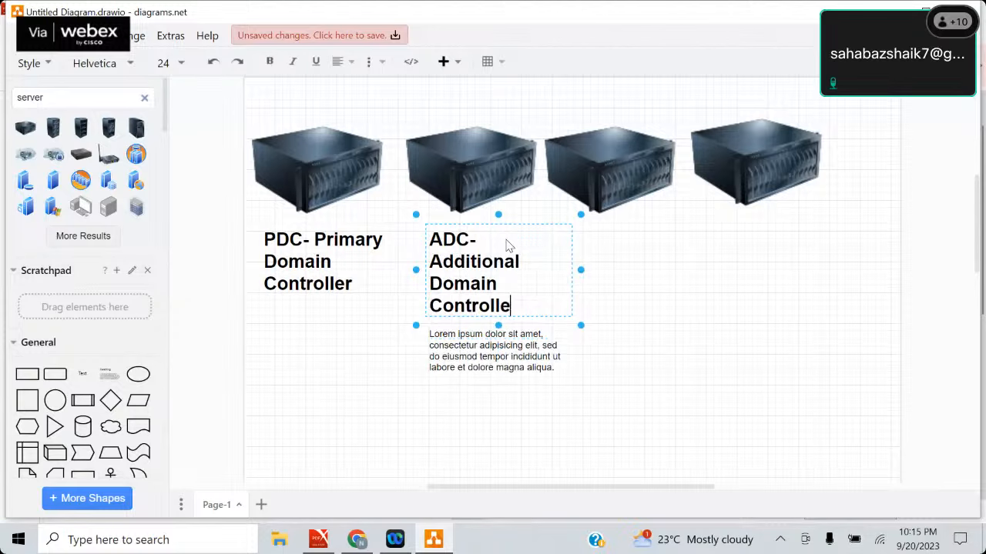
text(r)
Delete the Lorem ipsum placeholder paragraph under the ADC heading below the second server.
click(541, 369)
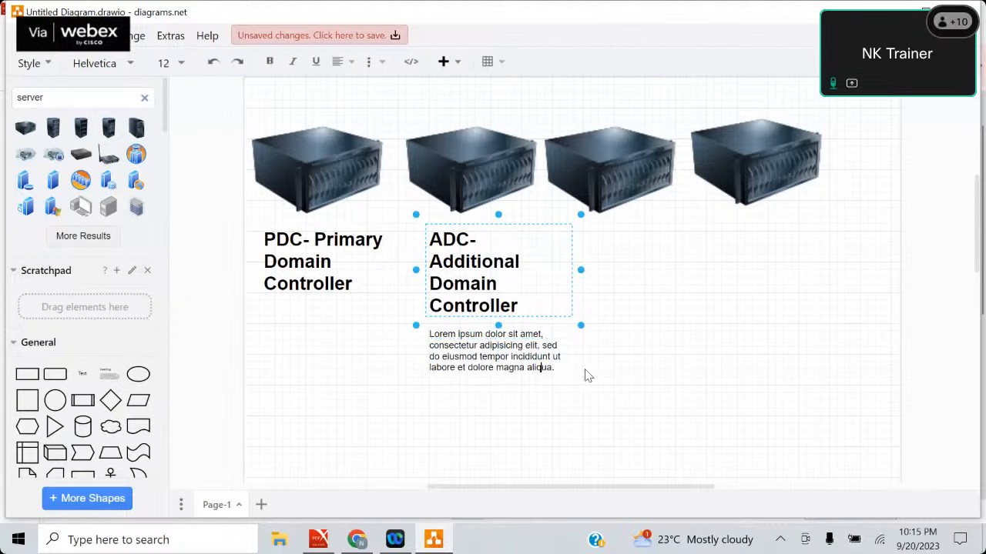
key(BackSpace)
key(BackSpace)
key(BackSpace)
key(BackSpace)
key(BackSpace)
key(BackSpace)
key(BackSpace)
key(BackSpace)
key(BackSpace)
key(BackSpace)
key(BackSpace)
key(BackSpace)
key(BackSpace)
key(BackSpace)
key(BackSpace)
key(BackSpace)
key(BackSpace)
key(BackSpace)
key(BackSpace)
key(BackSpace)
key(BackSpace)
key(BackSpace)
key(BackSpace)
key(BackSpace)
key(BackSpace)
key(BackSpace)
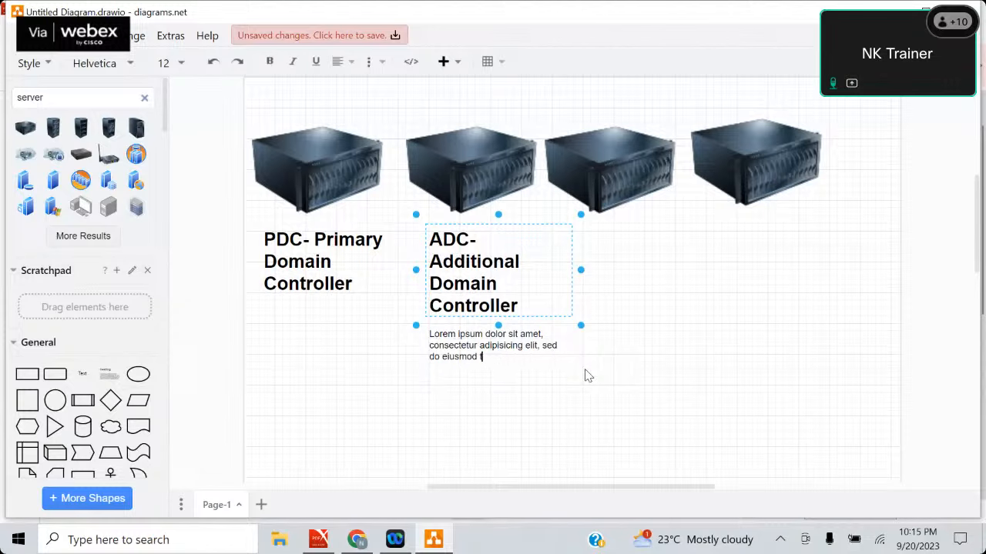
key(BackSpace)
key(BackSpace)
key(BackSpace)
key(BackSpace)
key(BackSpace)
key(BackSpace)
key(BackSpace)
key(BackSpace)
key(BackSpace)
key(BackSpace)
key(BackSpace)
key(BackSpace)
key(BackSpace)
key(BackSpace)
key(BackSpace)
key(BackSpace)
key(BackSpace)
key(BackSpace)
key(BackSpace)
key(BackSpace)
key(BackSpace)
key(BackSpace)
key(BackSpace)
key(BackSpace)
key(BackSpace)
key(BackSpace)
key(BackSpace)
key(BackSpace)
key(BackSpace)
key(BackSpace)
key(BackSpace)
key(BackSpace)
key(BackSpace)
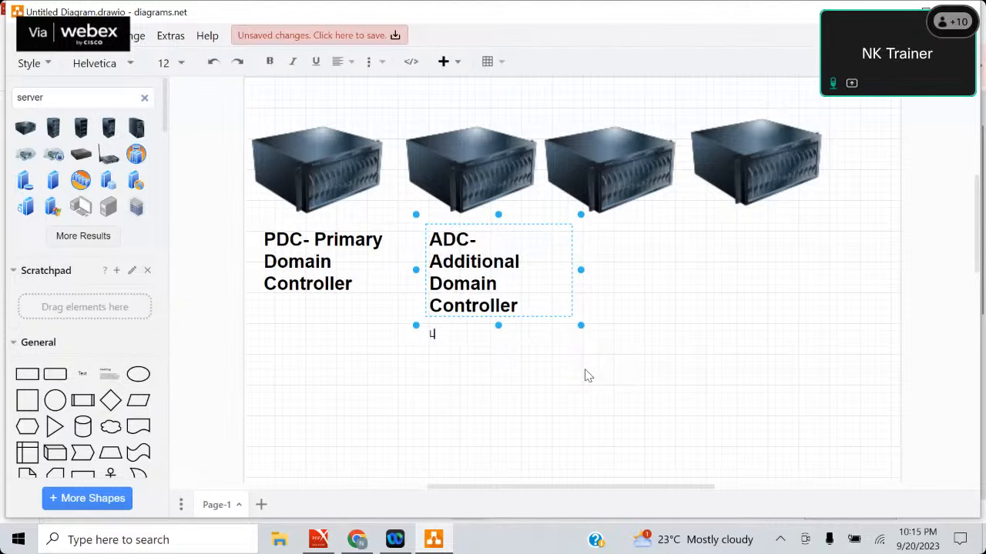
key(BackSpace)
key(BackSpace)
click(331, 387)
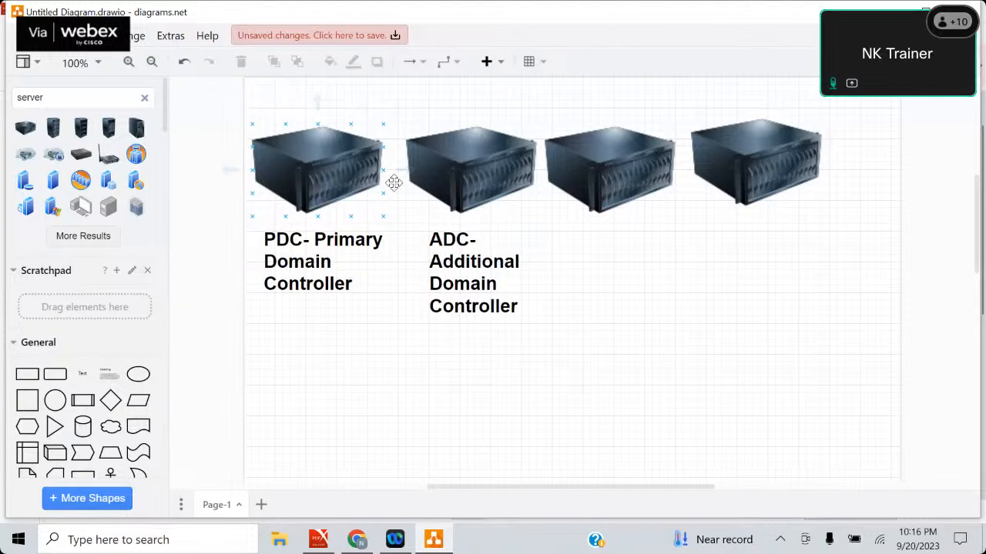
click(371, 225)
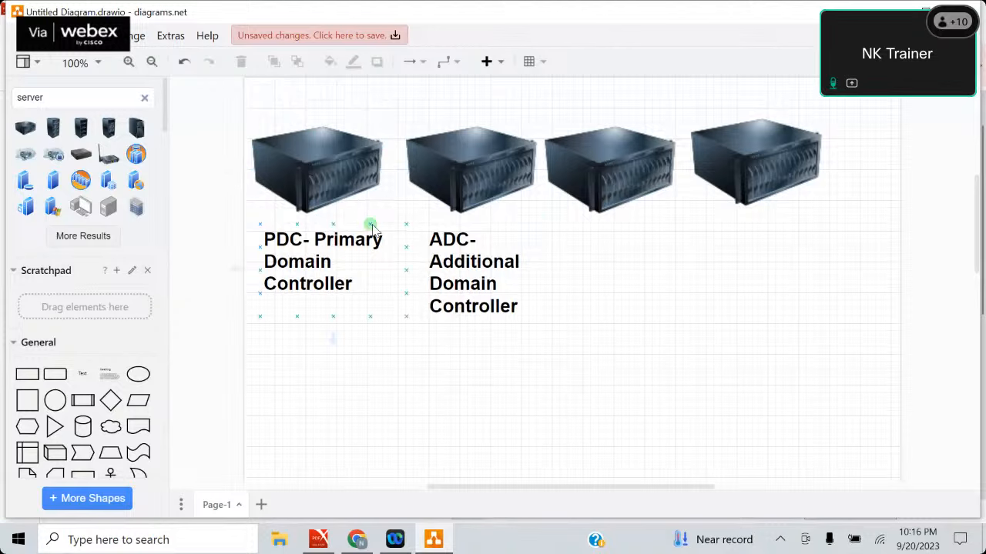
click(431, 187)
click(285, 210)
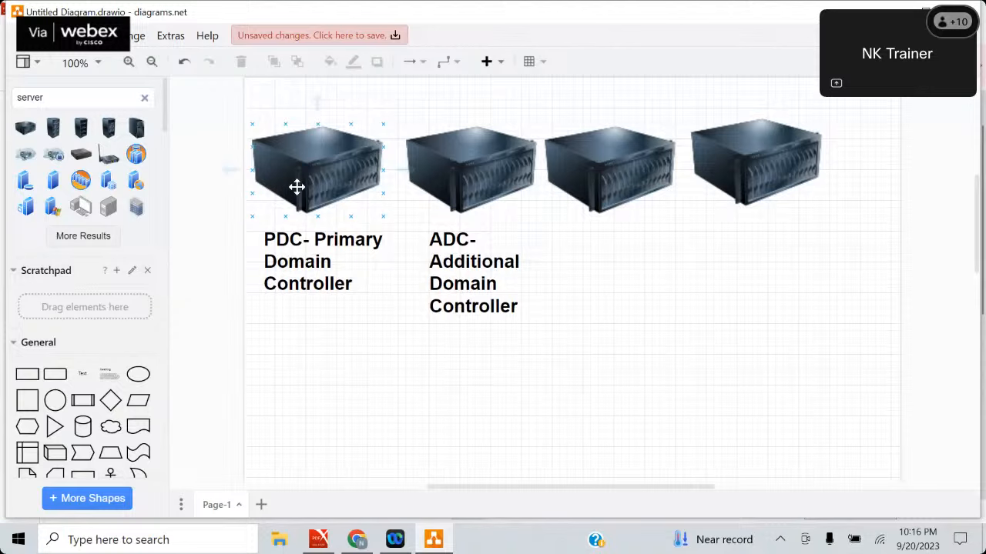
click(453, 94)
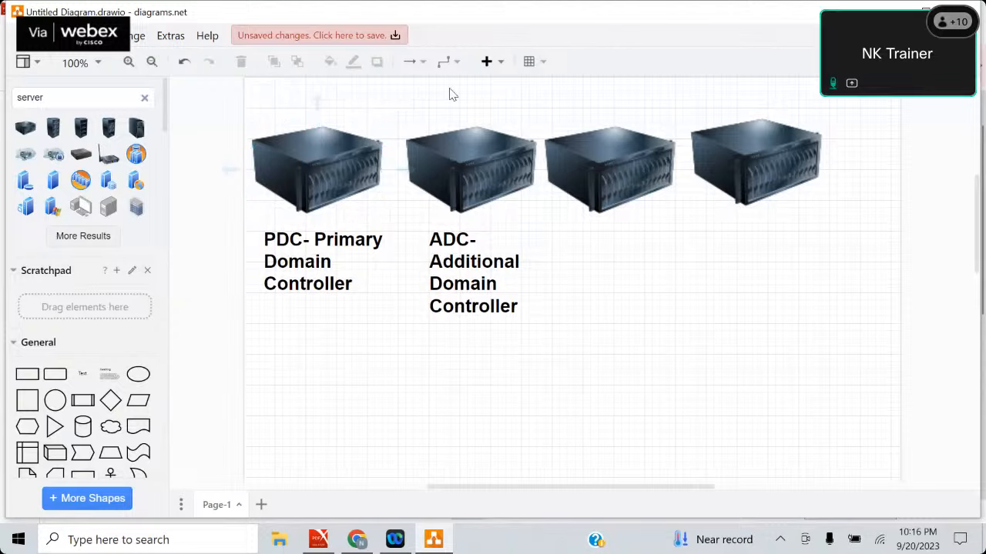
click(488, 162)
click(317, 182)
Search the shape library for "laptop" and place the dark photorealistic laptop beneath the PDC and ADC headings.
mouse_move(137, 160)
key(BackSpace)
key(BackSpace)
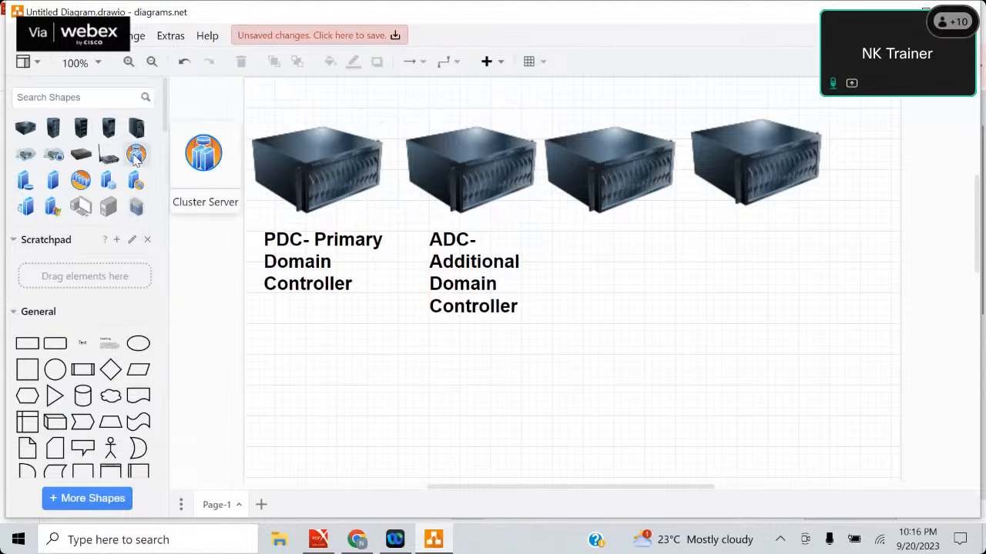
text(laptop)
key(Return)
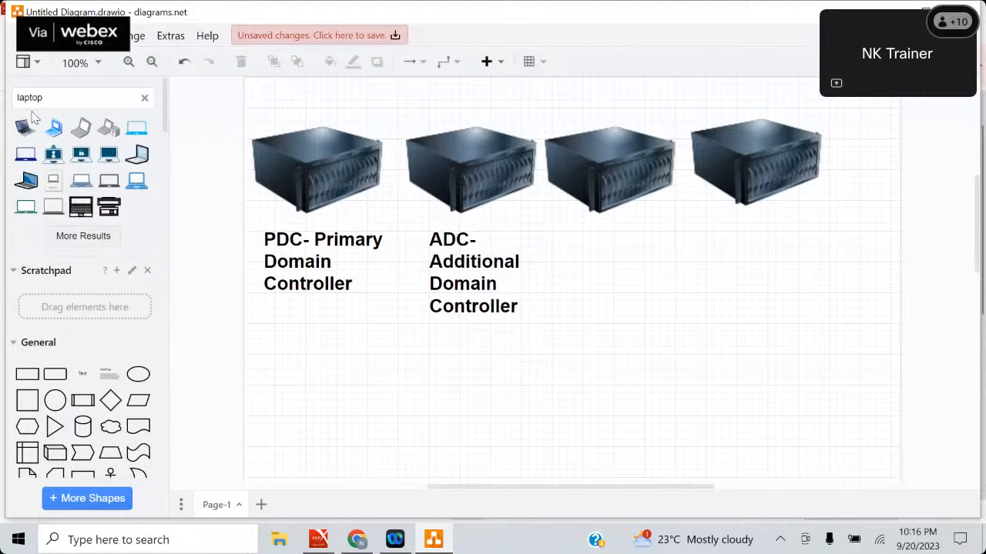
drag(26, 128, 370, 420)
drag(436, 451, 484, 451)
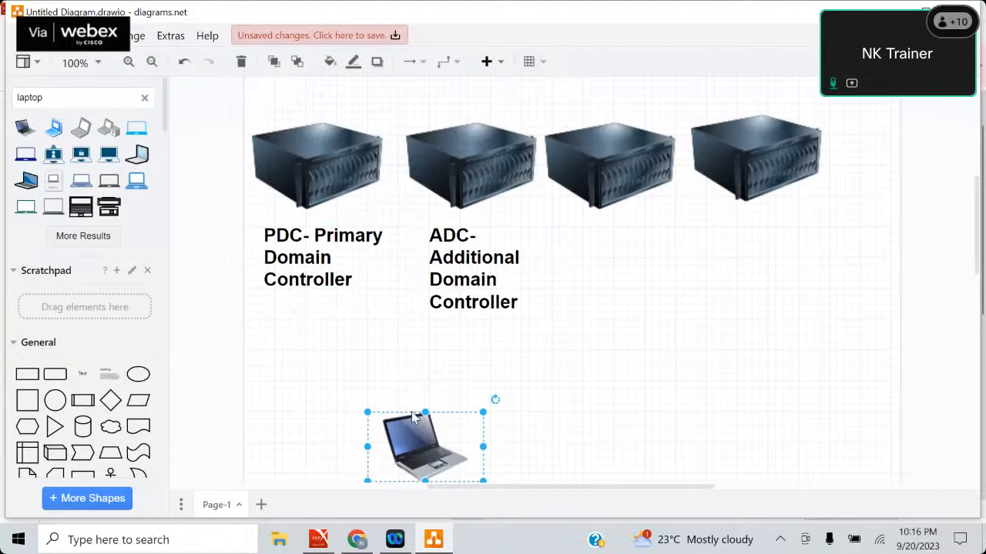
Draw a connector arrow from the laptop up to the PDC server.
drag(424, 389, 372, 193)
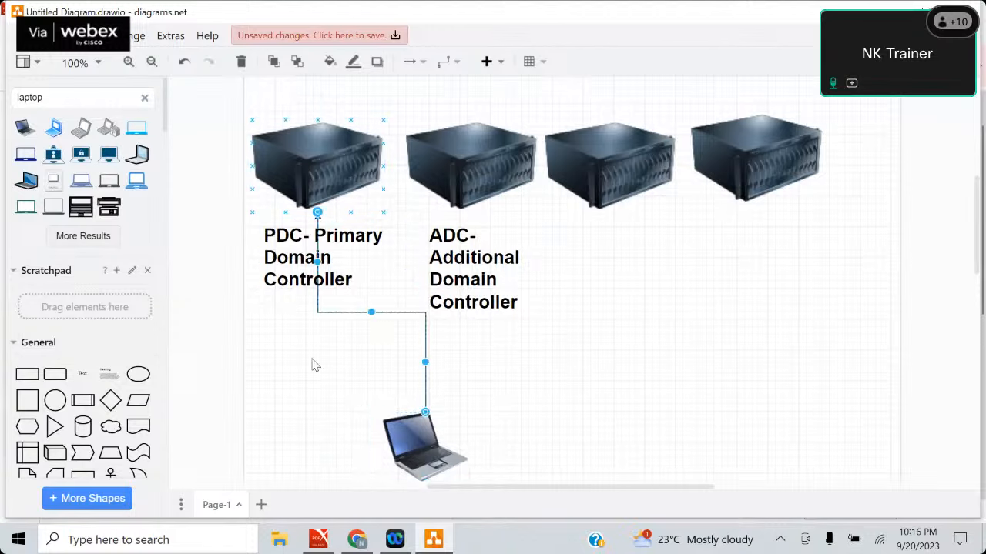
click(436, 465)
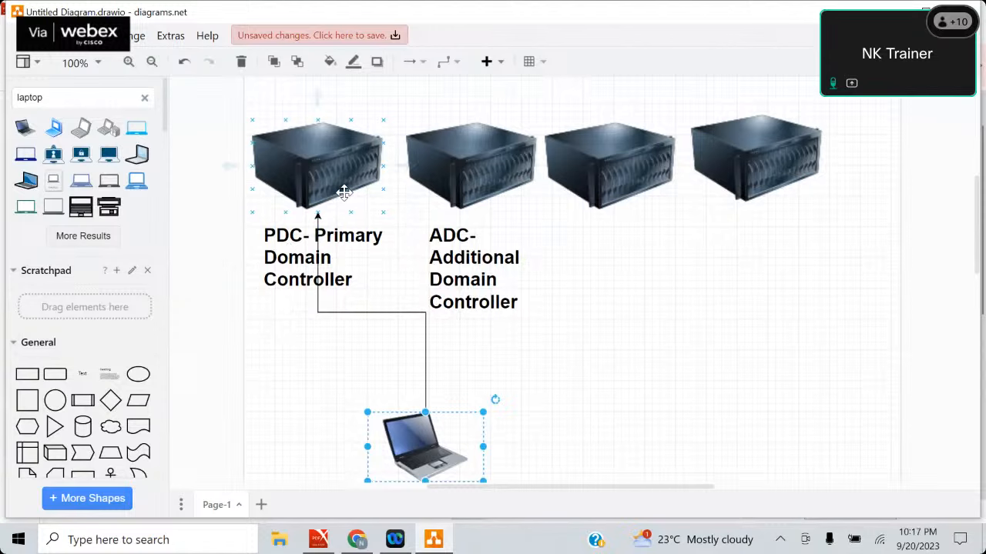
click(573, 353)
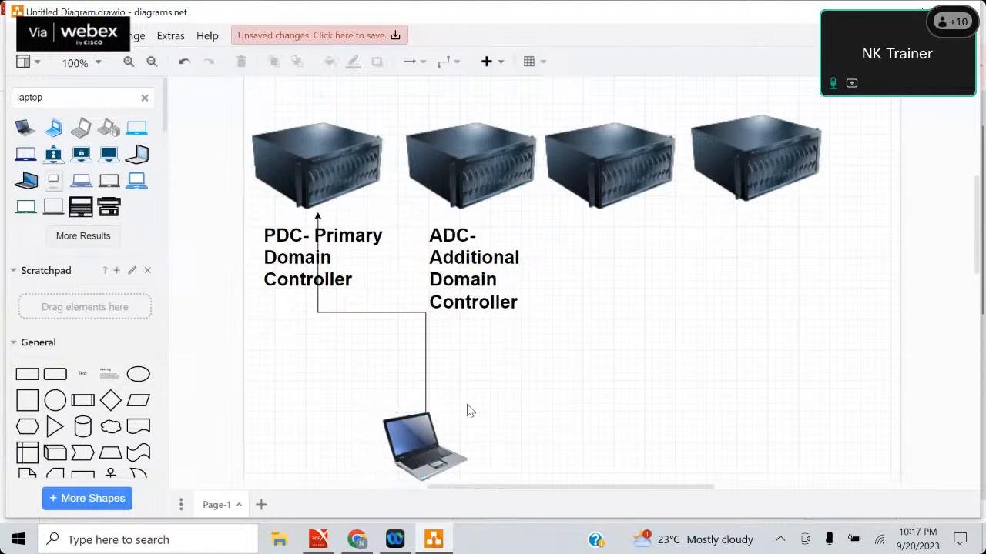
Draw a second connector arrow from the laptop up to the ADC server.
click(438, 434)
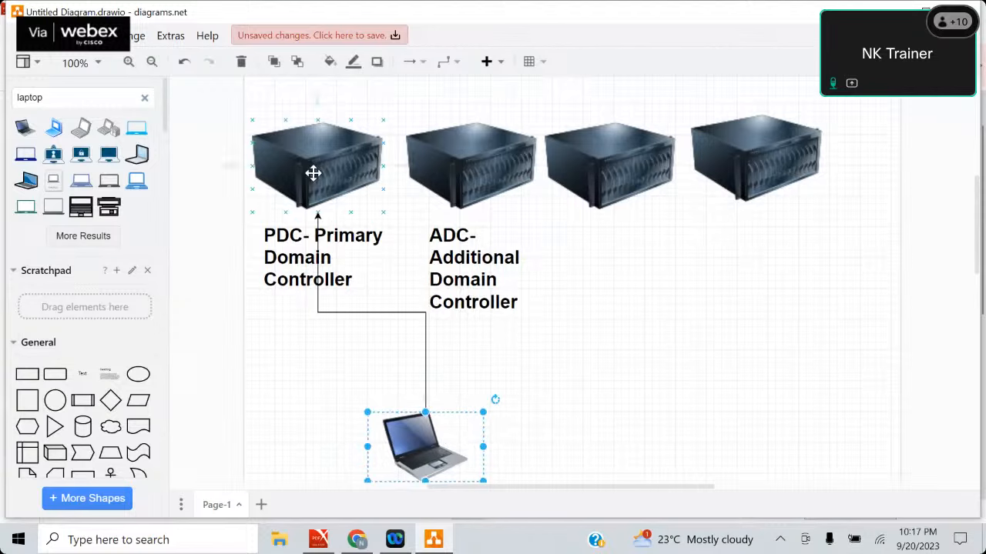
click(546, 382)
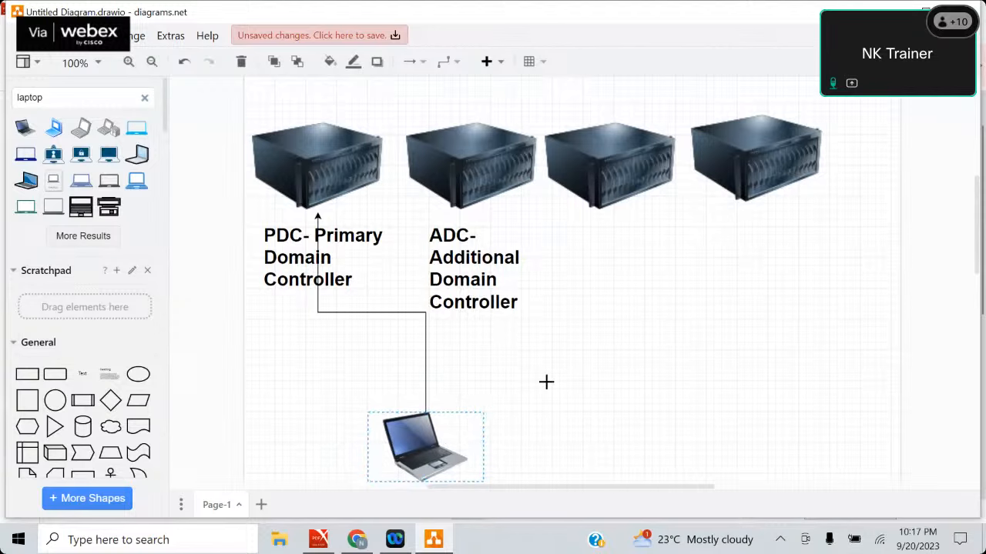
drag(497, 446, 535, 191)
click(683, 462)
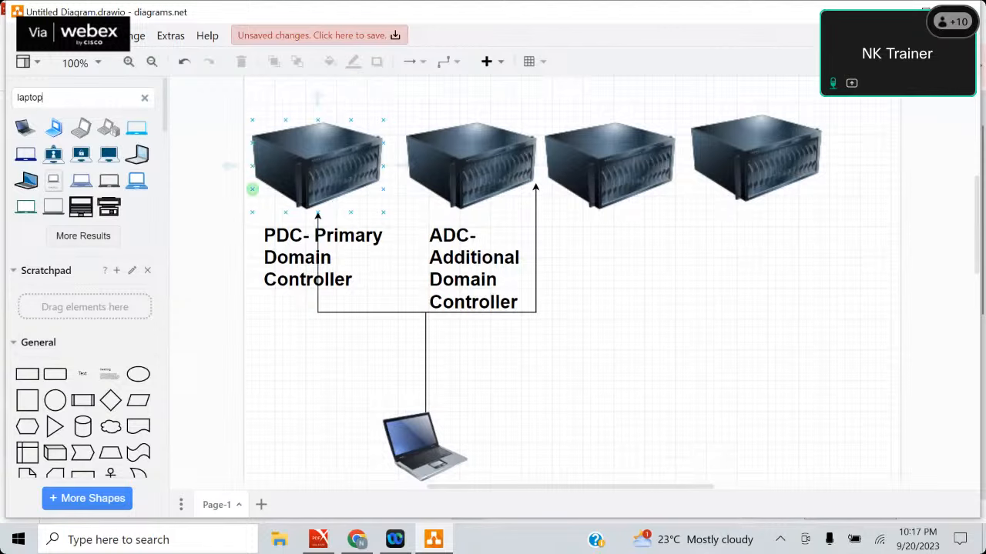
Place a heading text box below the third server and remove the stray plain text label beside it.
double_click(39, 99)
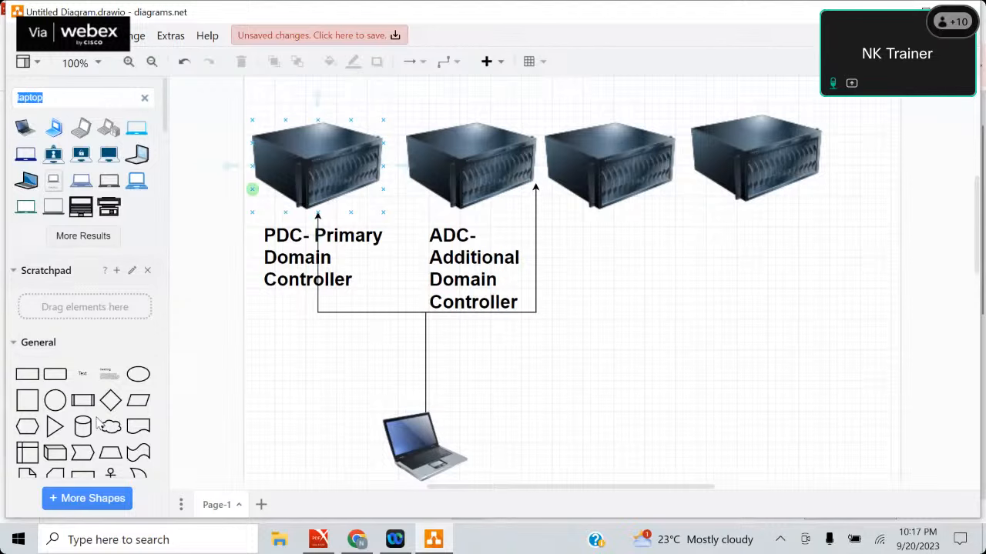
click(82, 374)
drag(110, 379, 573, 213)
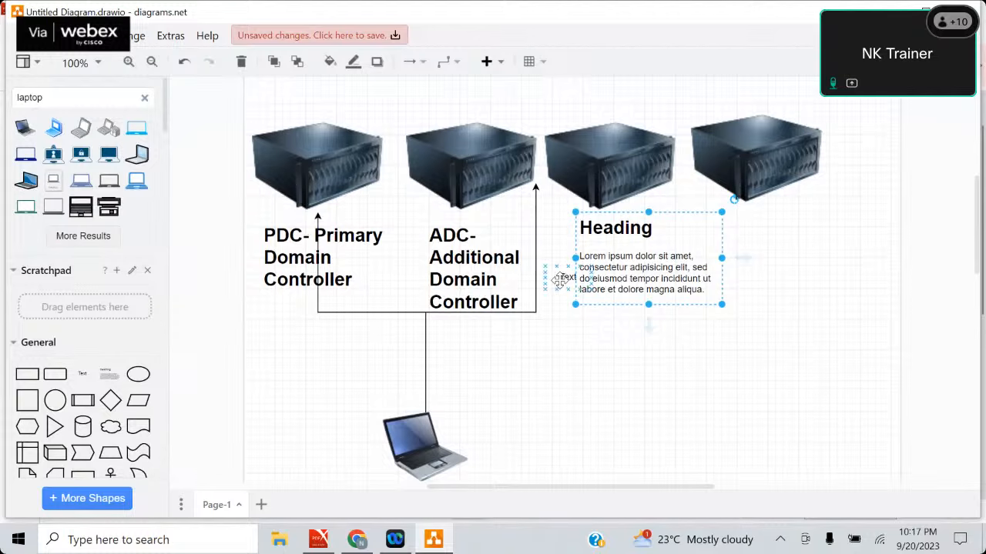
click(560, 280)
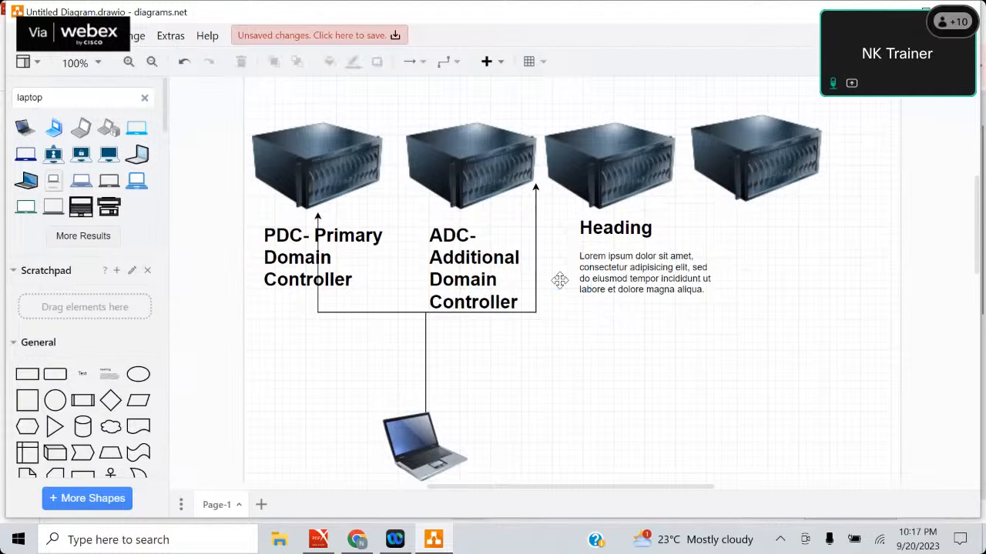
Delete the Lorem ipsum placeholder paragraph in the heading text box below the third server.
double_click(702, 293)
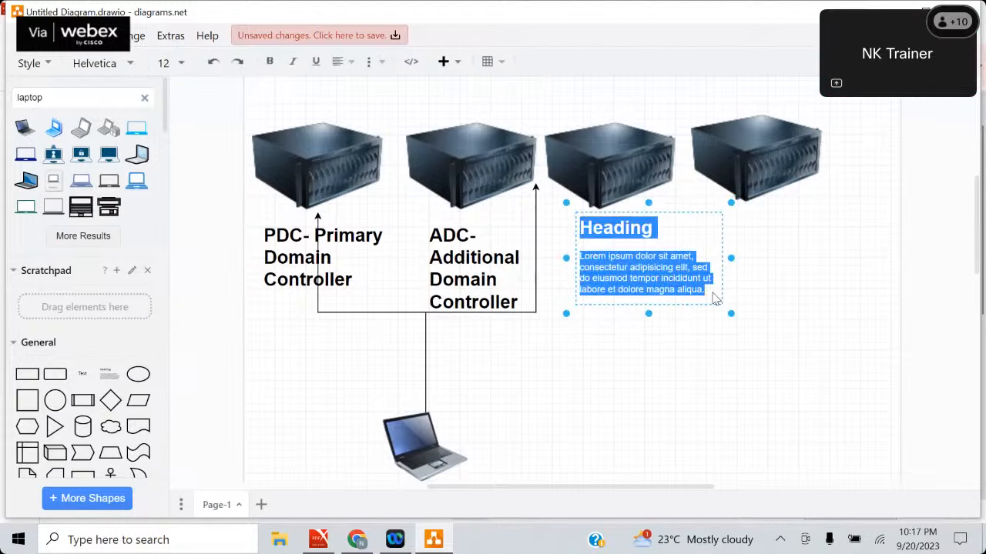
click(707, 297)
key(BackSpace)
key(BackSpace)
key(BackSpace)
key(BackSpace)
key(BackSpace)
key(BackSpace)
key(BackSpace)
key(BackSpace)
key(BackSpace)
key(BackSpace)
key(BackSpace)
key(BackSpace)
key(BackSpace)
key(BackSpace)
key(BackSpace)
key(BackSpace)
key(BackSpace)
key(BackSpace)
key(BackSpace)
key(BackSpace)
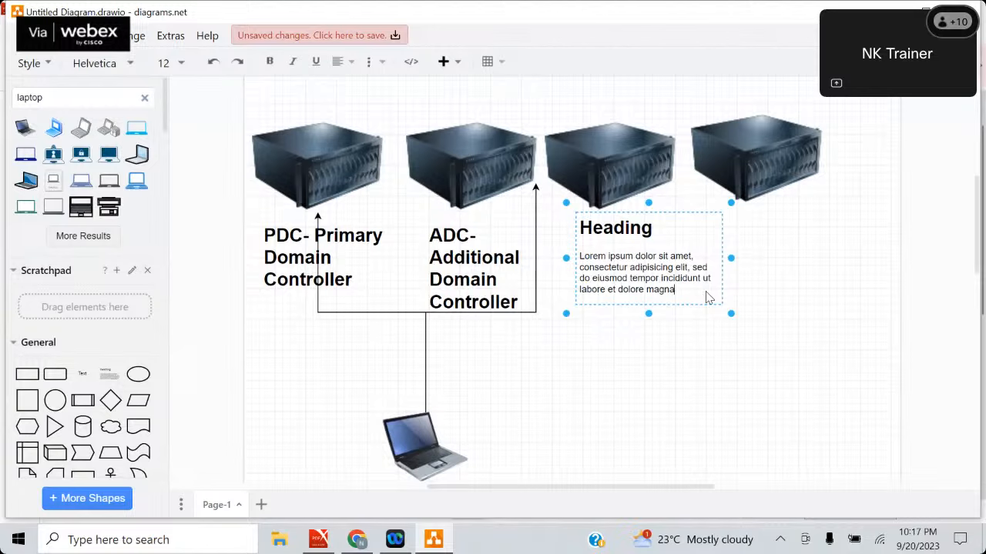